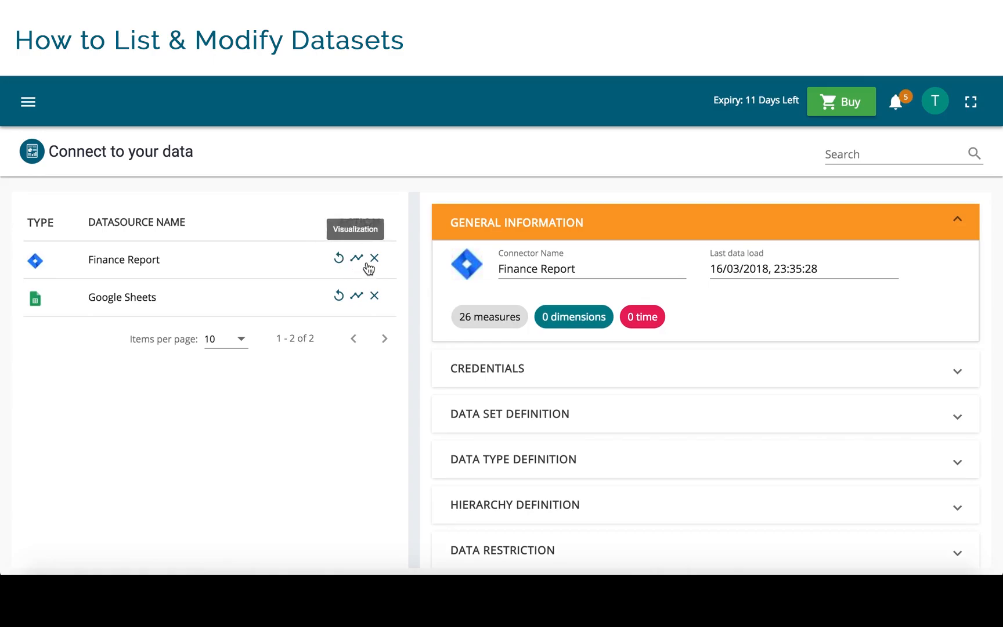
# - Check the visualization choices offered for the Finance Report data source and cancel without creating anything
pyautogui.click(357, 259)
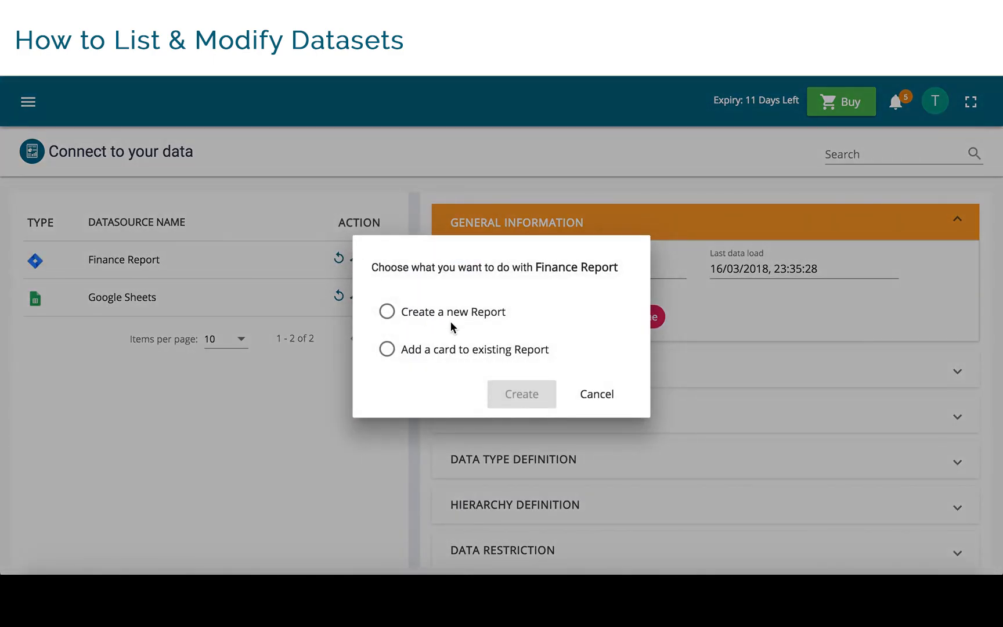
pyautogui.click(598, 397)
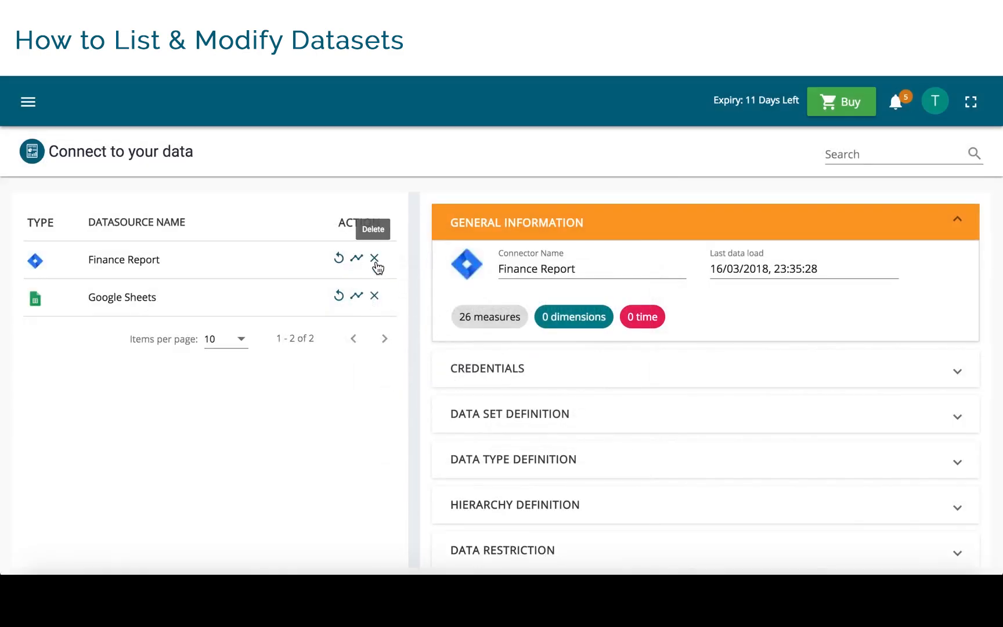
# - Enable editing of the Google Sheets data source's data set definition and select the file Hiring Data.xlsx with sheet Sheet1
pyautogui.click(134, 297)
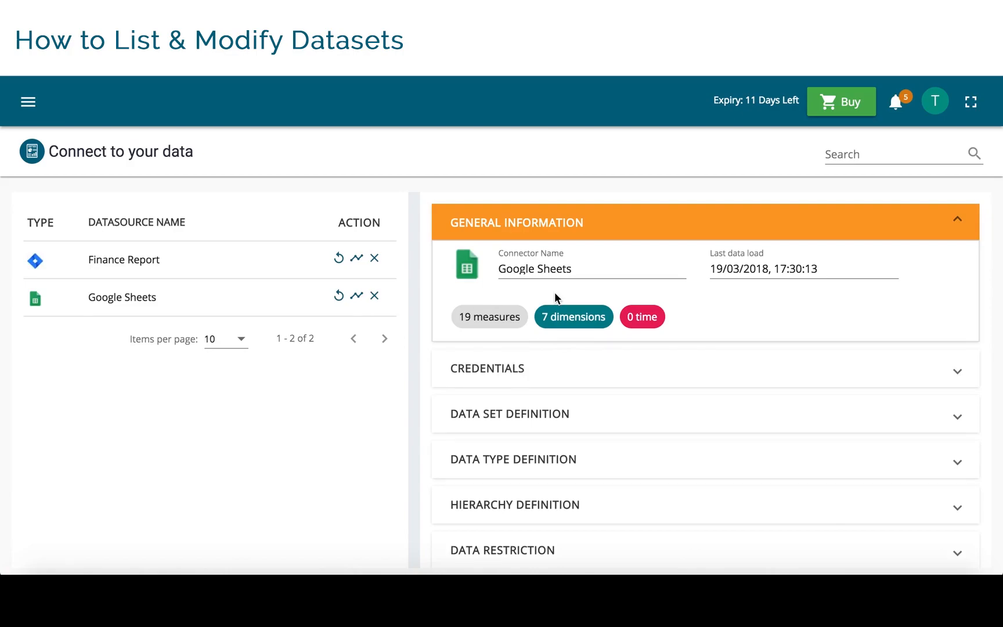
pyautogui.click(528, 367)
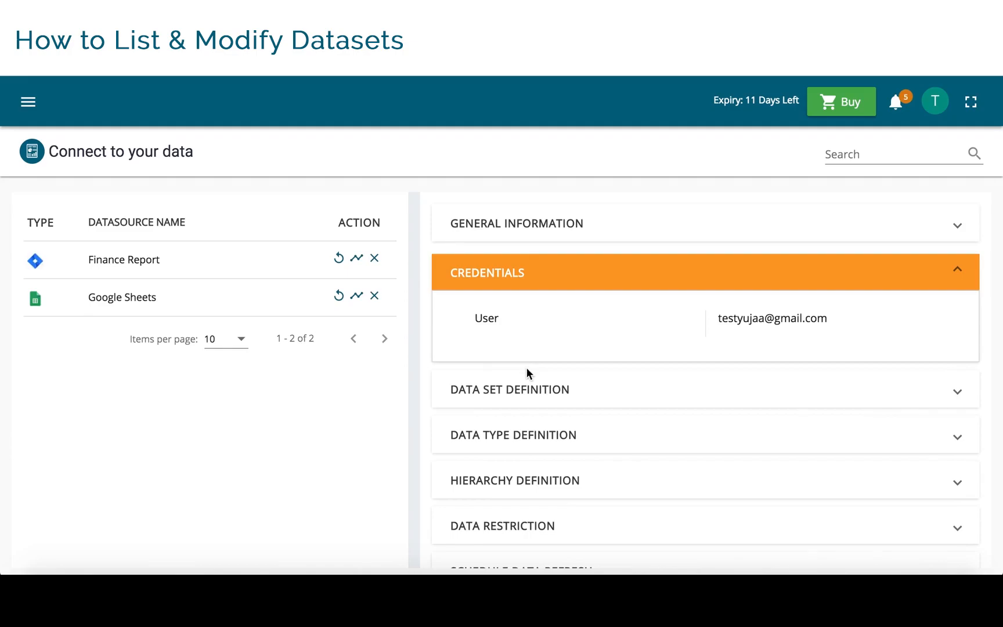
pyautogui.click(526, 392)
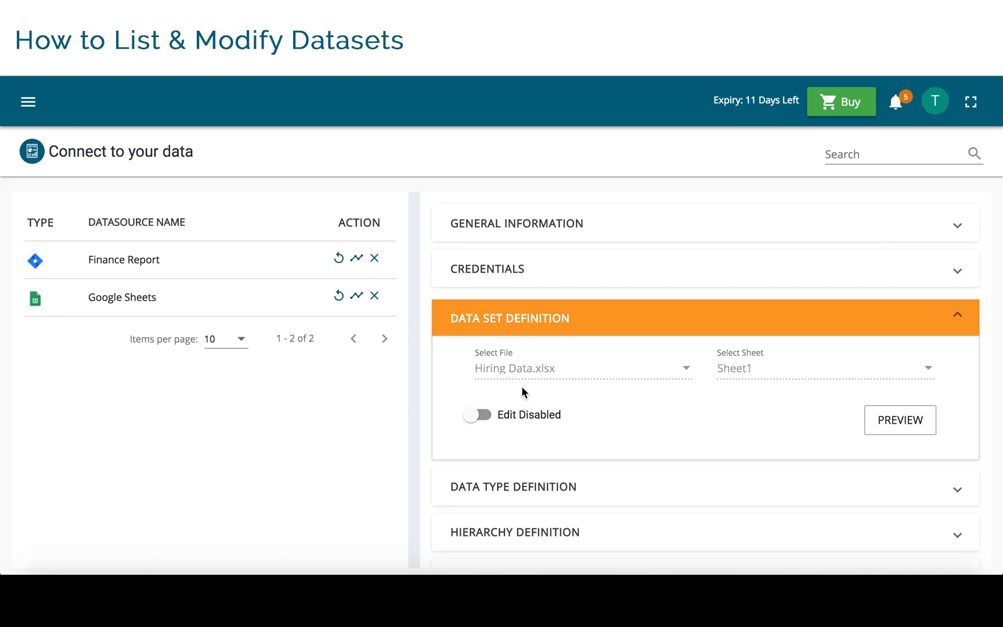
pyautogui.click(488, 415)
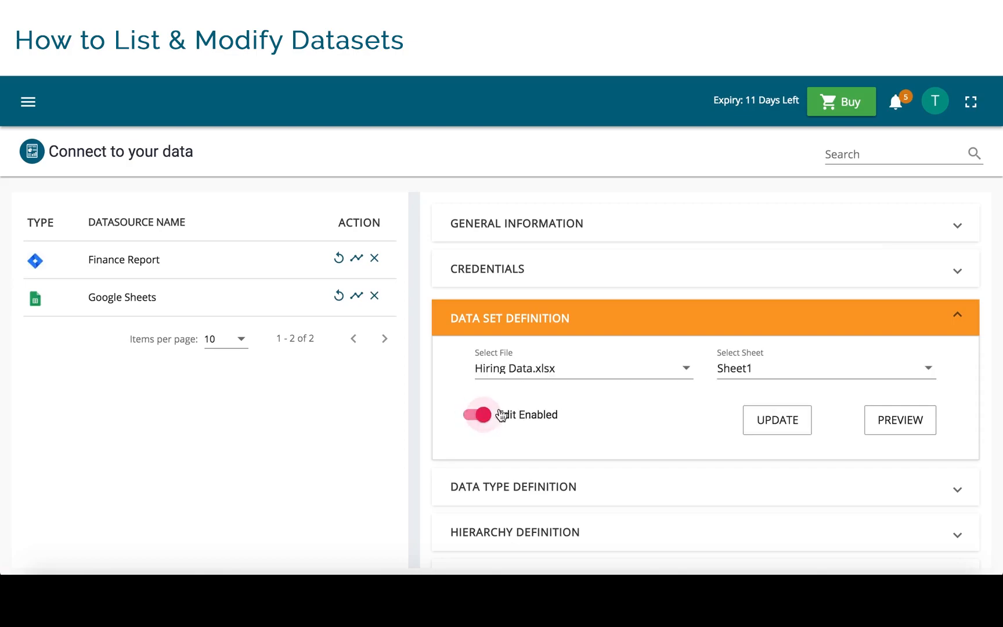
pyautogui.click(562, 374)
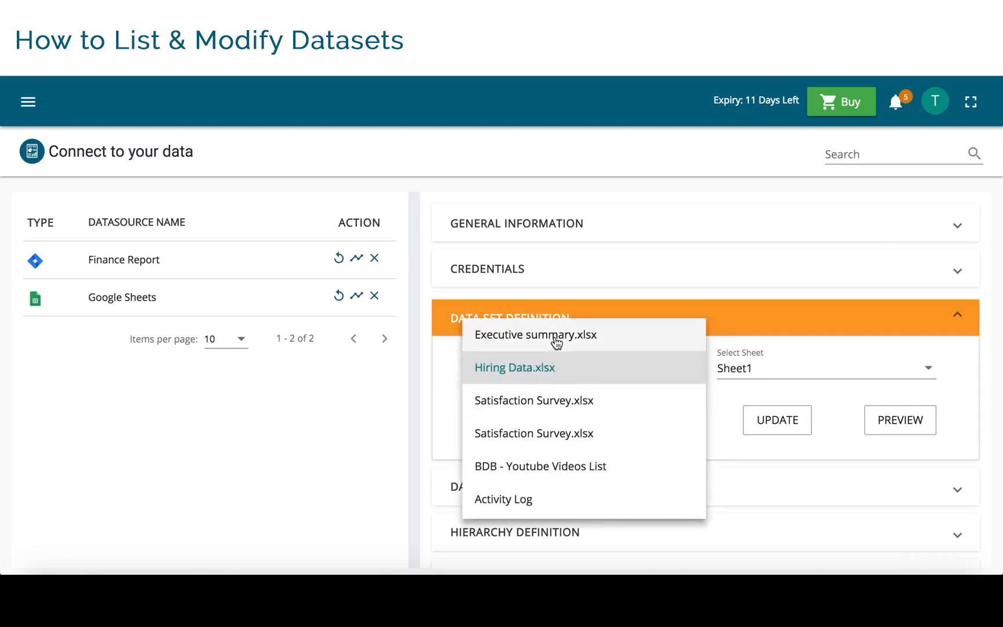
pyautogui.click(546, 374)
pyautogui.click(761, 372)
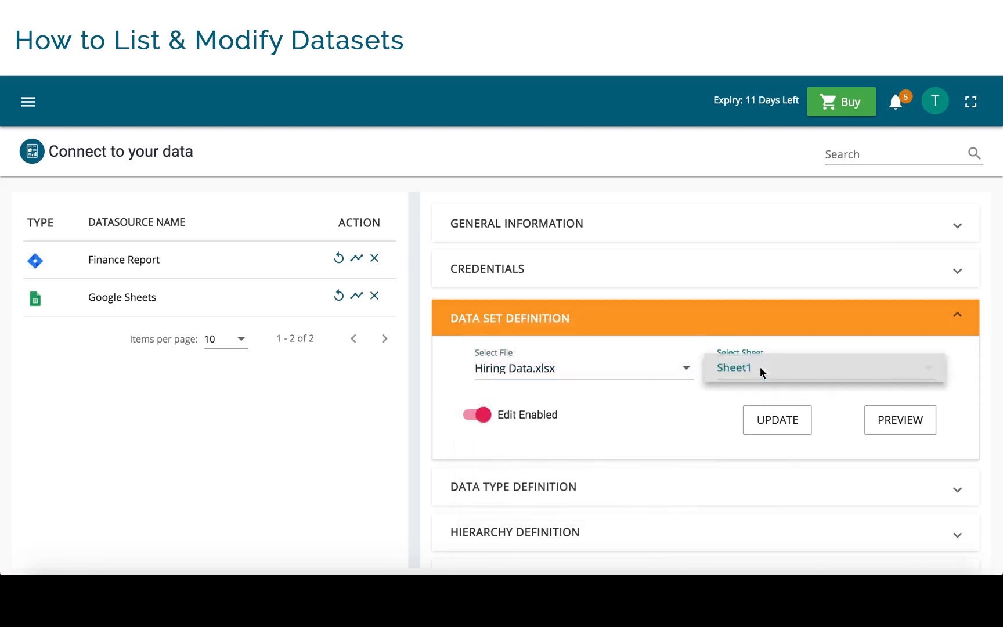
pyautogui.click(756, 372)
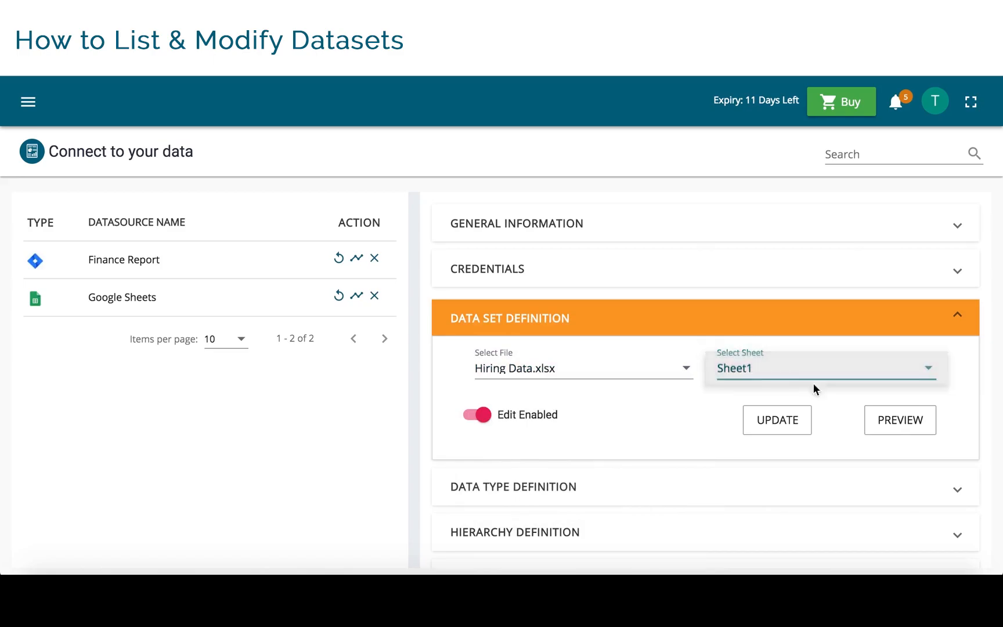
# - Preview the data of the selected sheet and update the data set definition, accepting the reset of the dependent definitions
pyautogui.click(896, 420)
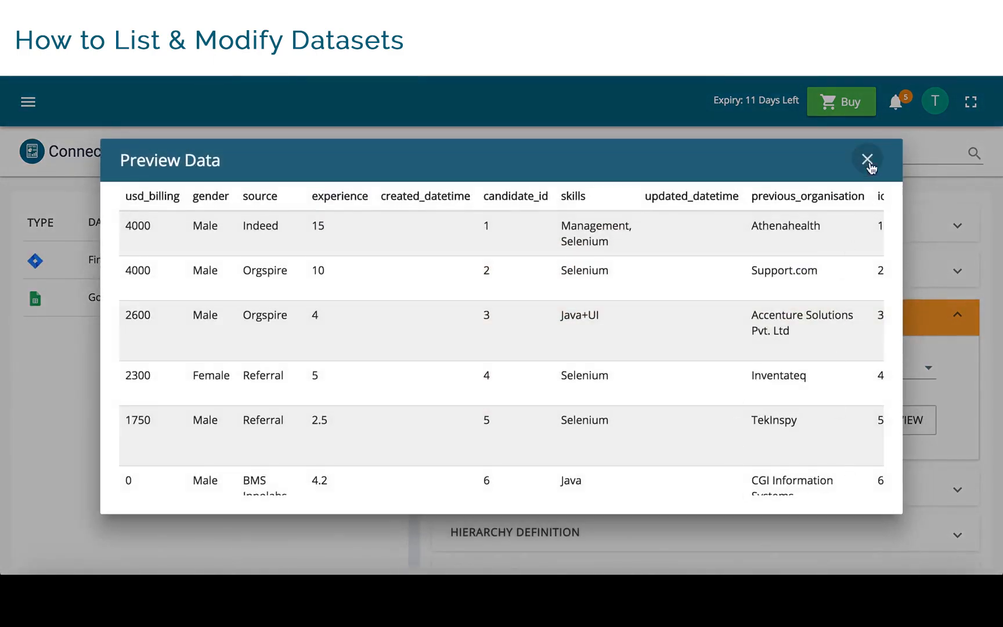
pyautogui.click(867, 159)
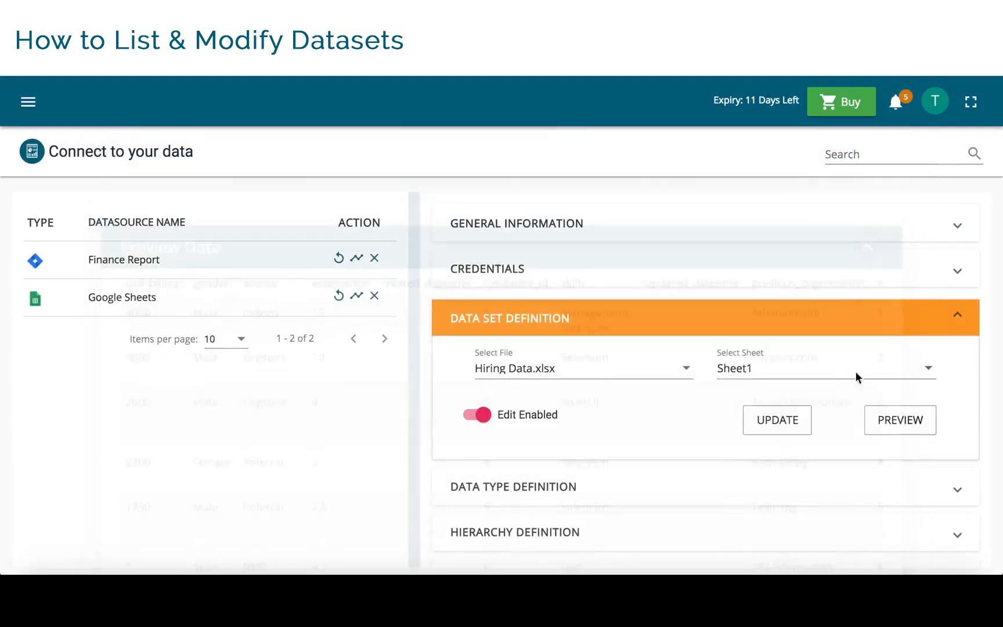
pyautogui.click(793, 425)
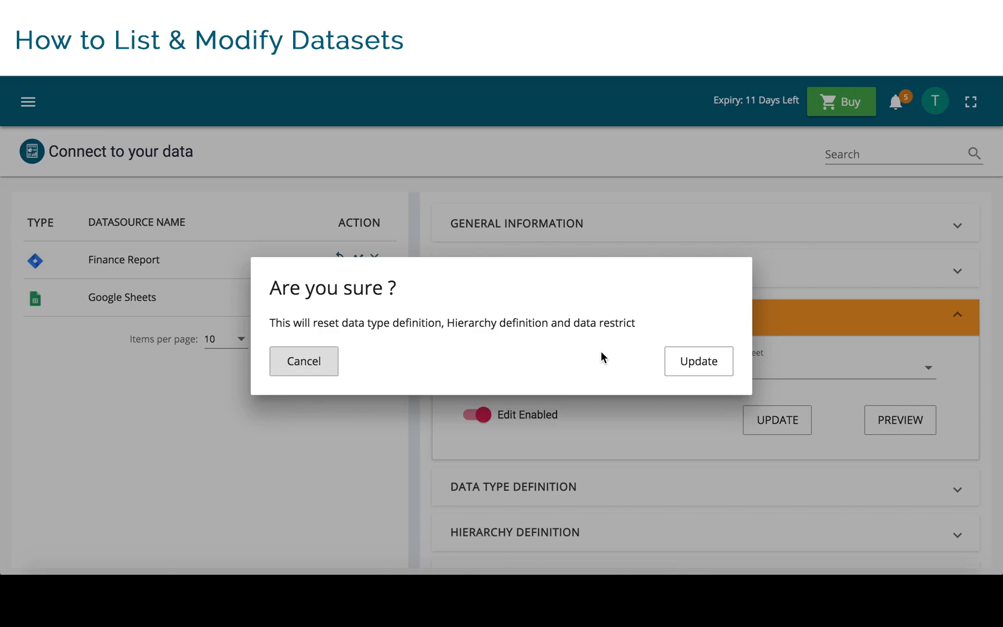
pyautogui.click(702, 372)
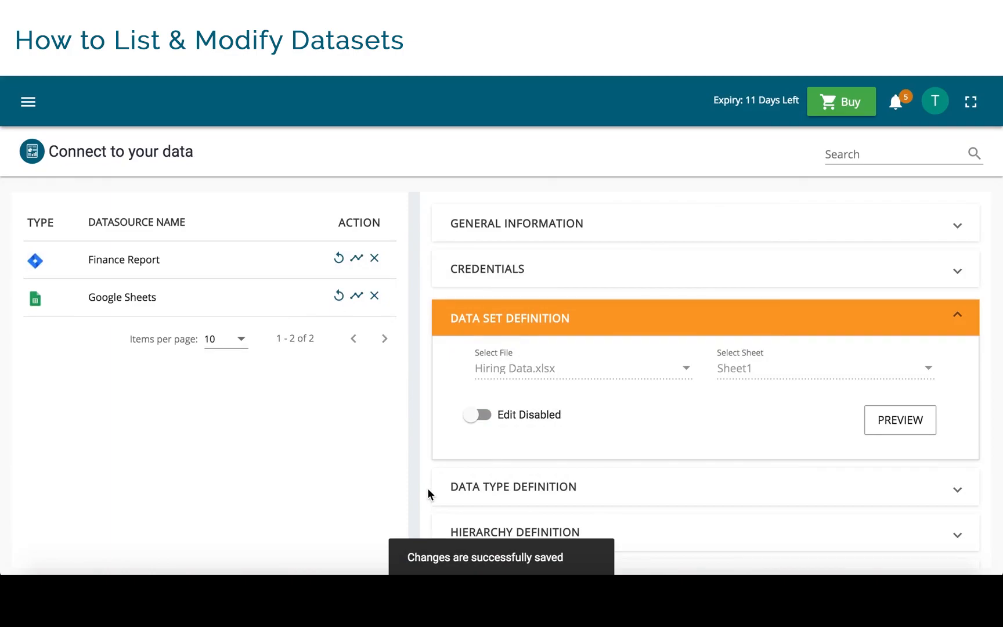
# - Convert the updated_datetime dimension to a measure in the data type definition and save the update
pyautogui.scroll(-3, 427, 488)
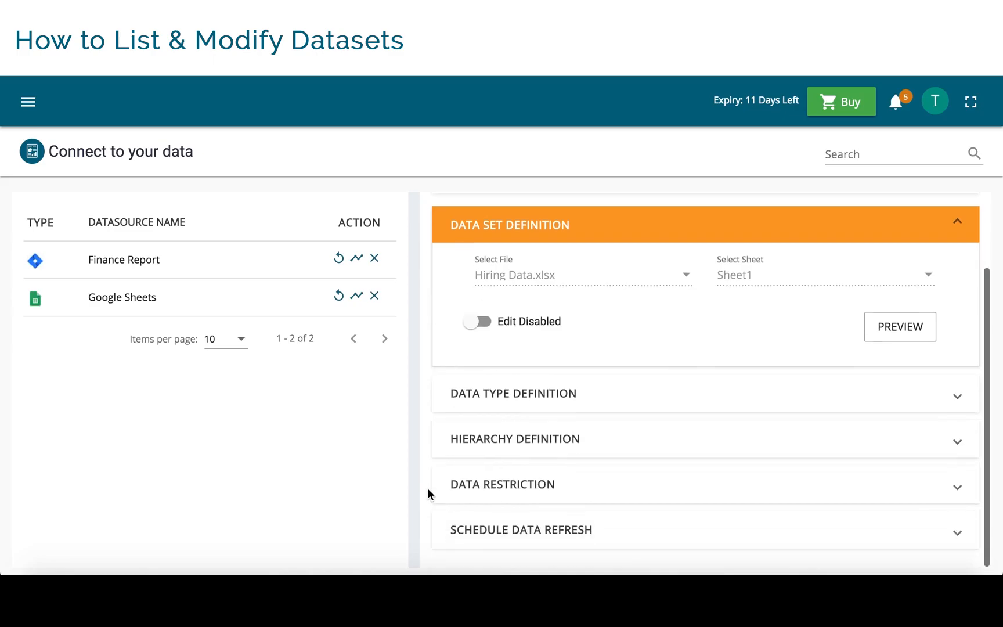
pyautogui.click(515, 401)
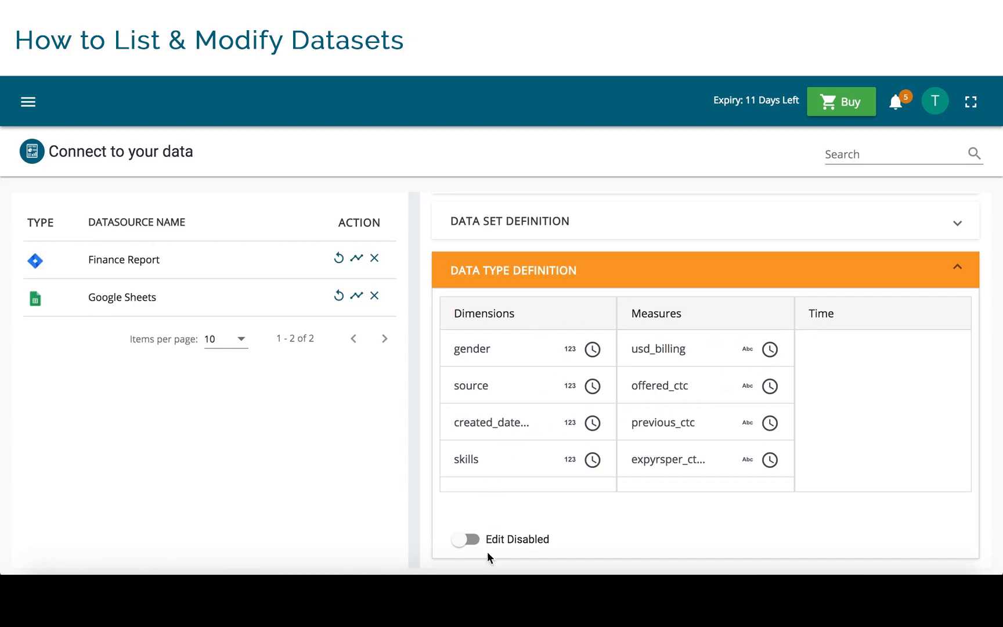
pyautogui.click(471, 543)
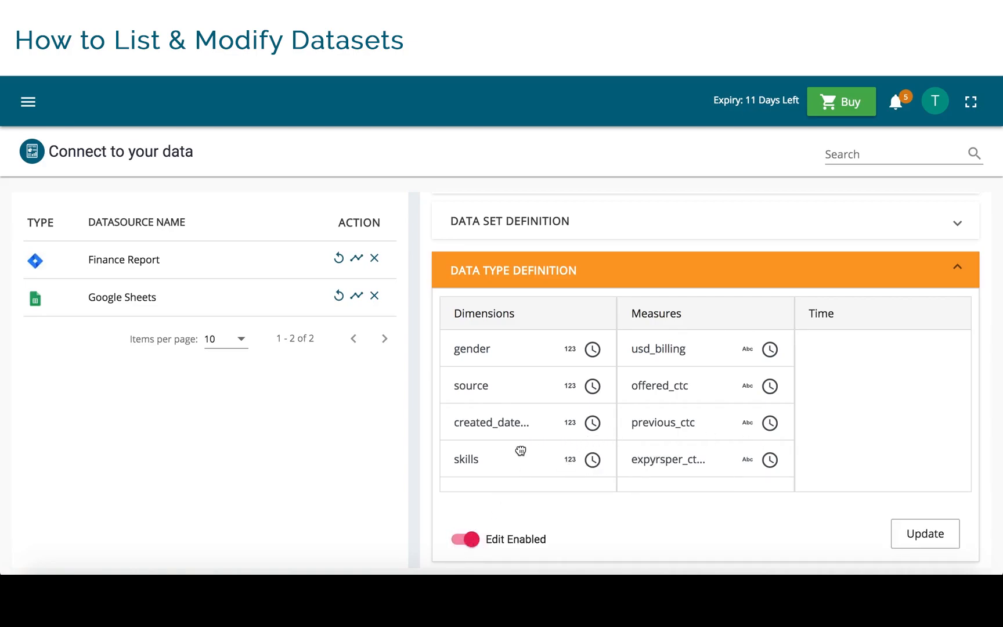
pyautogui.scroll(-2, 520, 449)
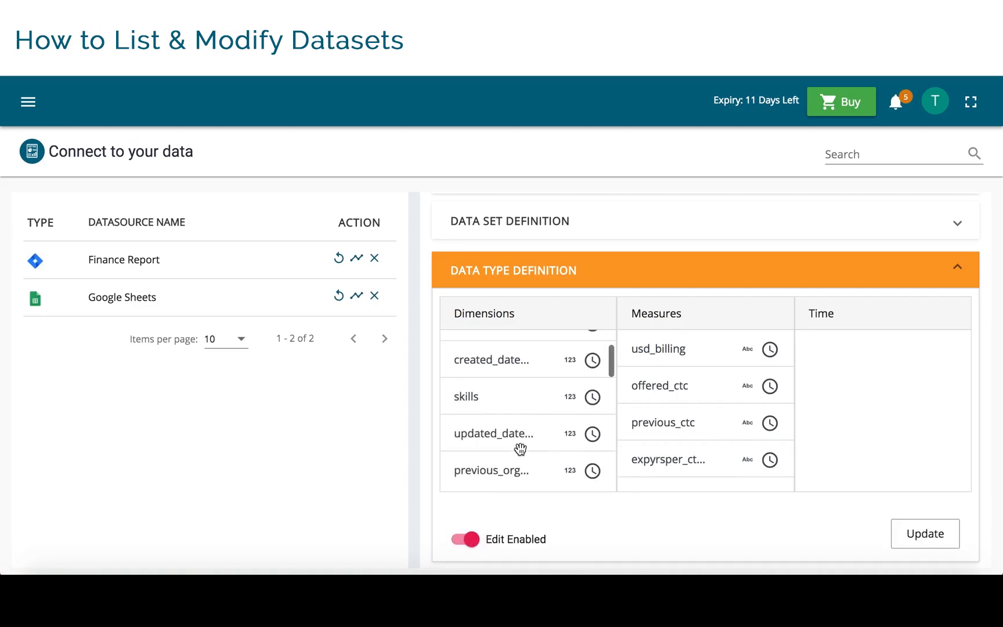
pyautogui.click(571, 444)
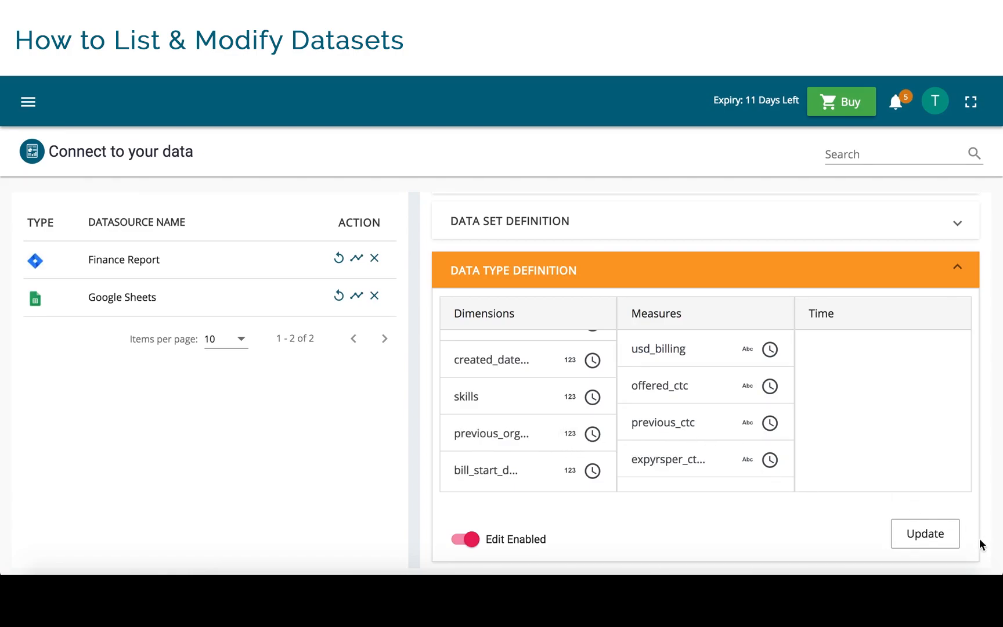
pyautogui.click(953, 535)
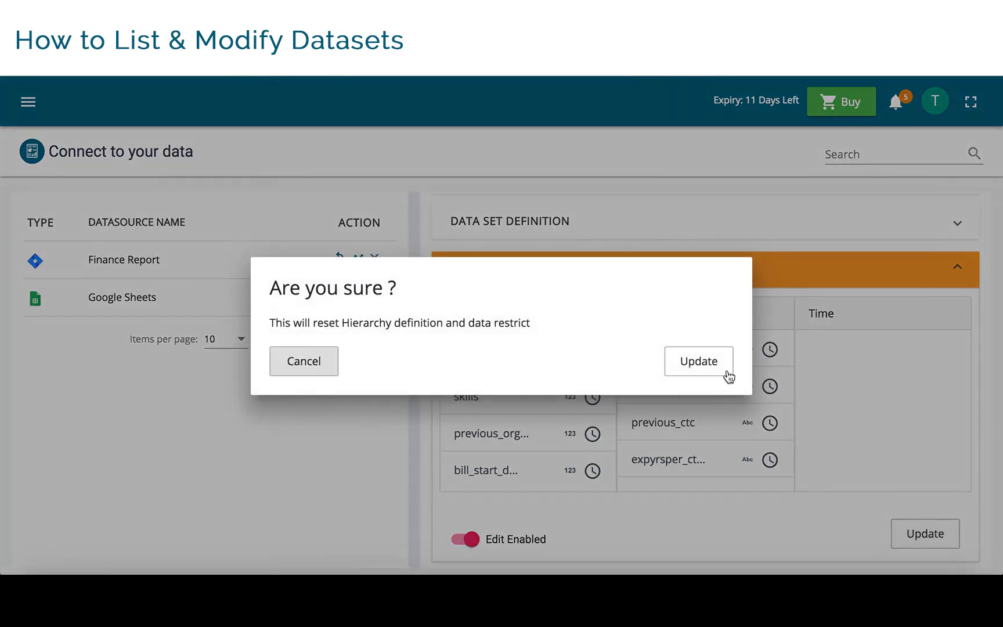
pyautogui.click(700, 361)
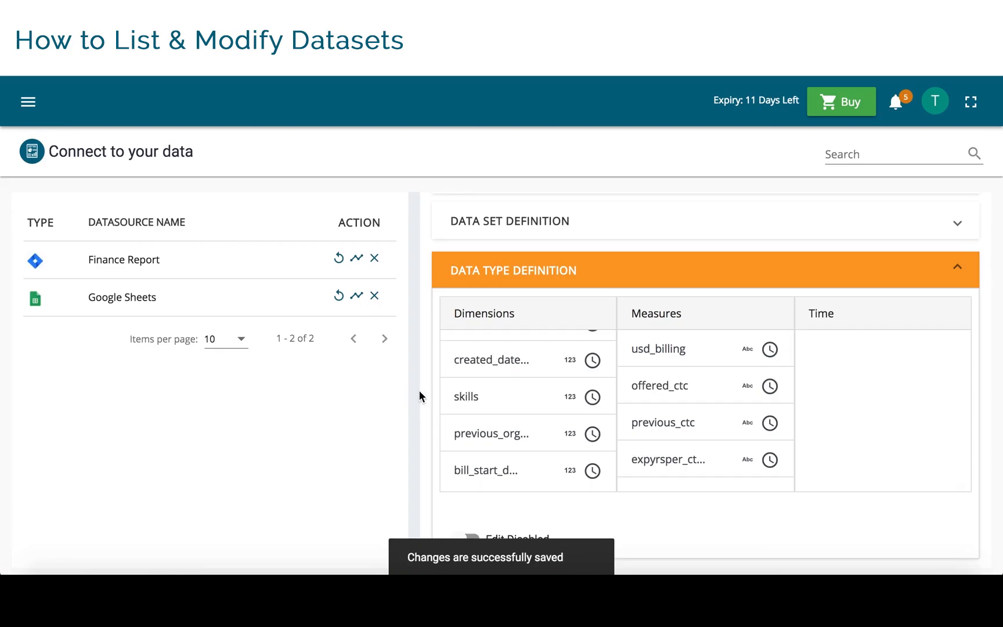
# - Enable editing of the hierarchy definition and add a new drill definition
pyautogui.scroll(-3, 418, 389)
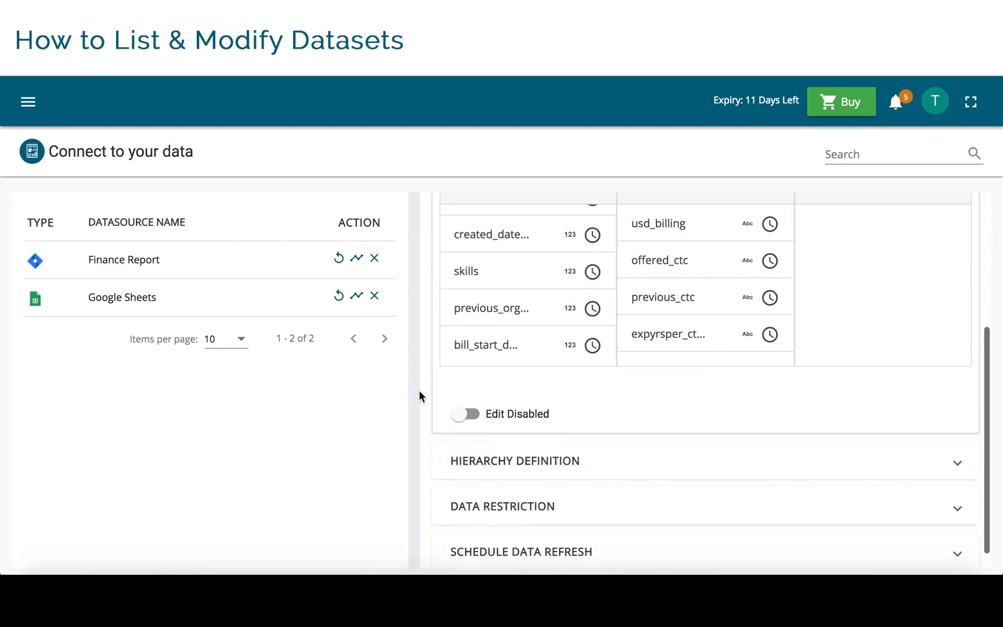
pyautogui.click(515, 457)
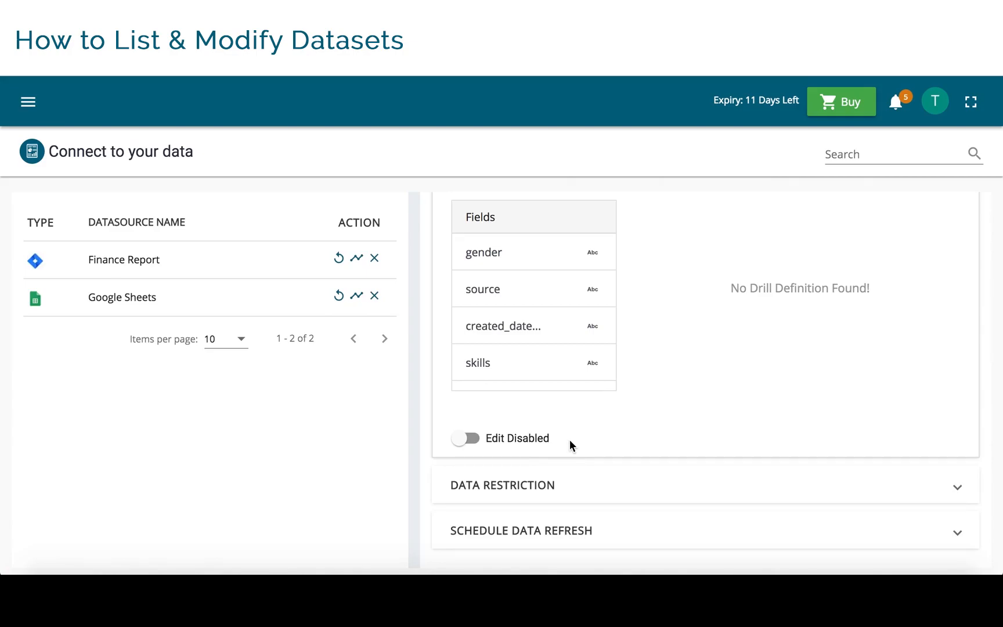
pyautogui.scroll(1, 696, 387)
pyautogui.click(473, 502)
pyautogui.click(856, 511)
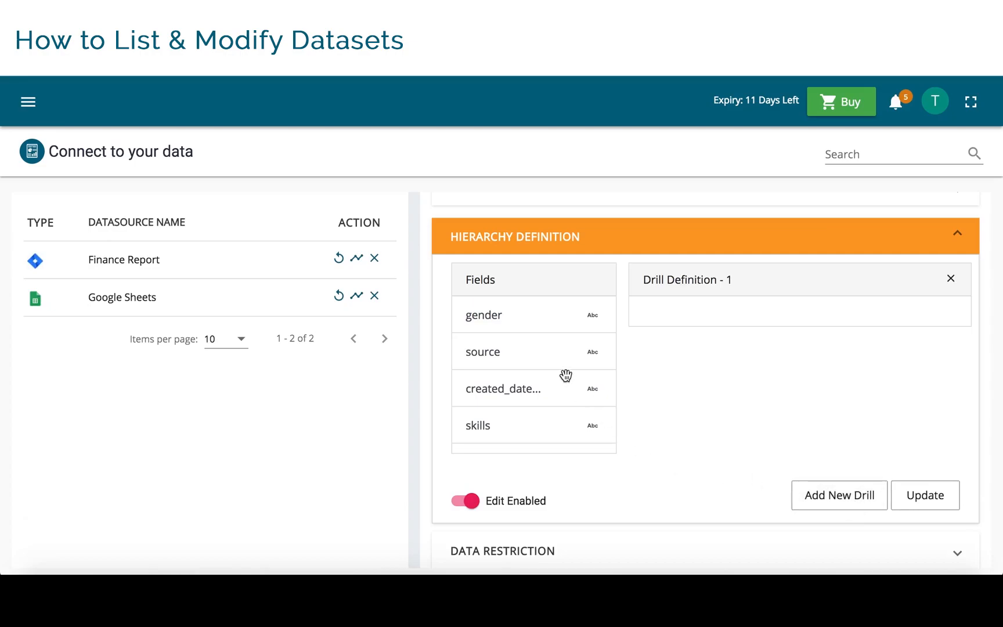
# - Add the fields team and designation to the drill definition and save the hierarchy update
pyautogui.scroll(-5, 566, 376)
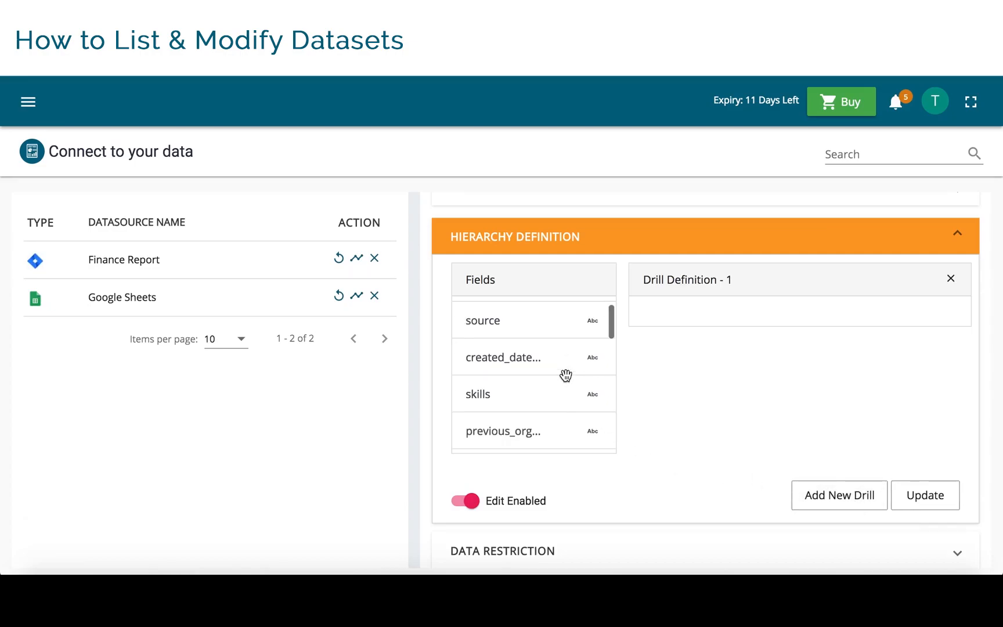
pyautogui.moveTo(531, 395); pyautogui.dragTo(709, 320)
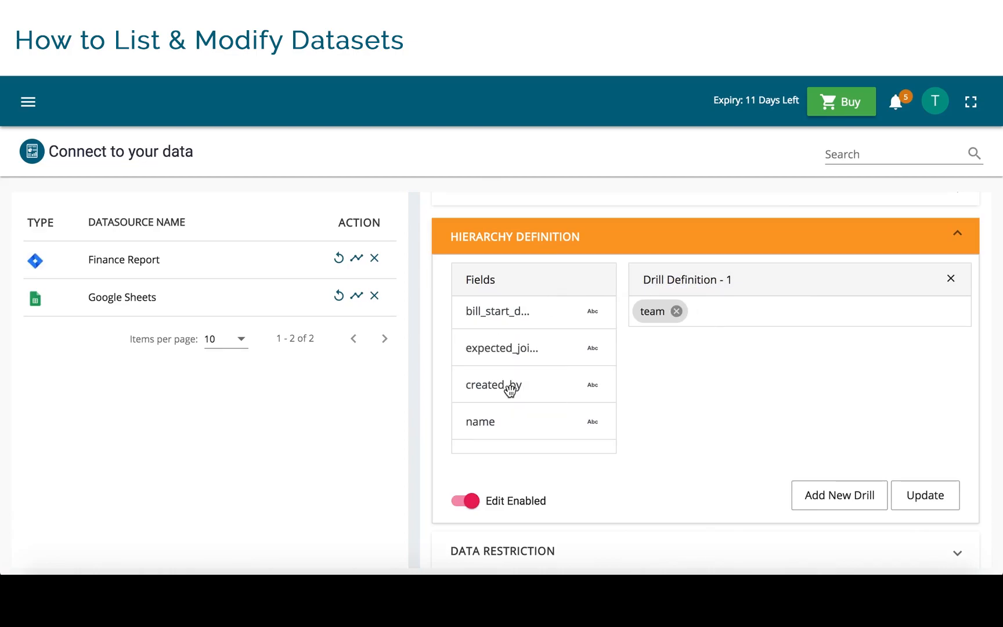
pyautogui.scroll(-5, 534, 388)
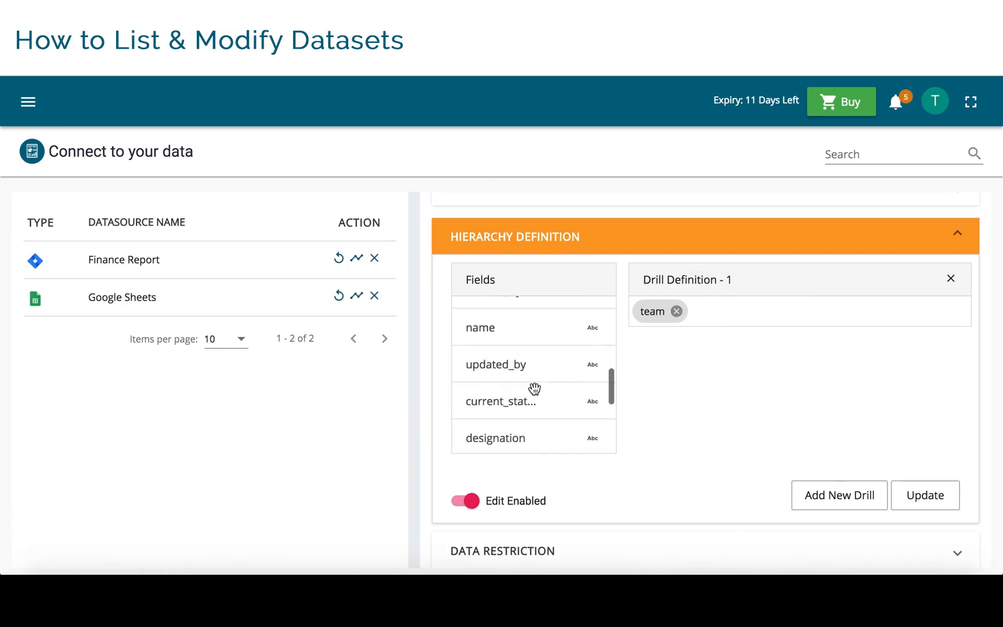
pyautogui.moveTo(515, 380); pyautogui.dragTo(748, 315)
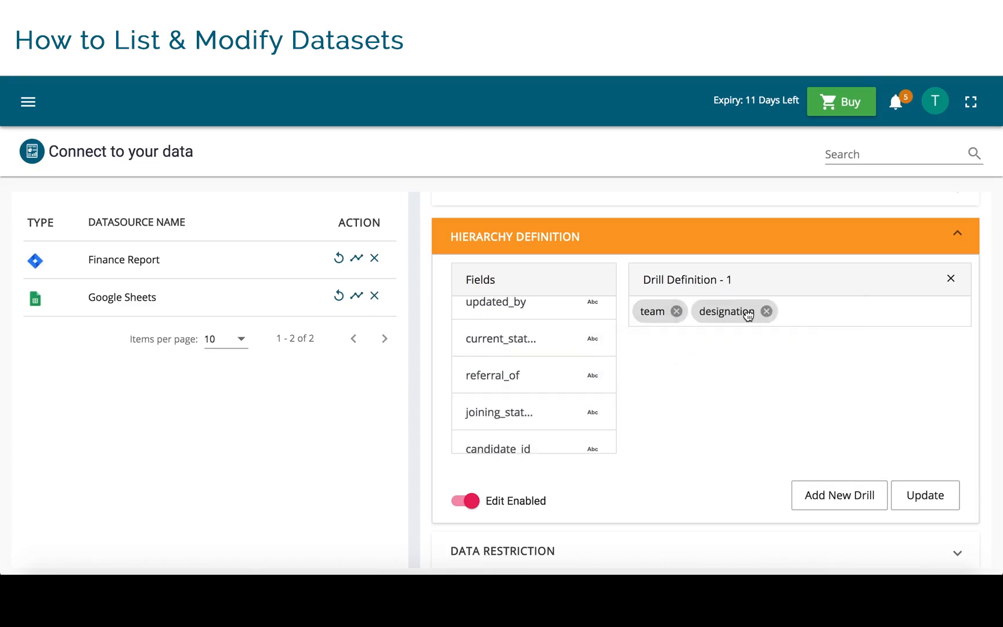
pyautogui.click(930, 497)
pyautogui.click(699, 360)
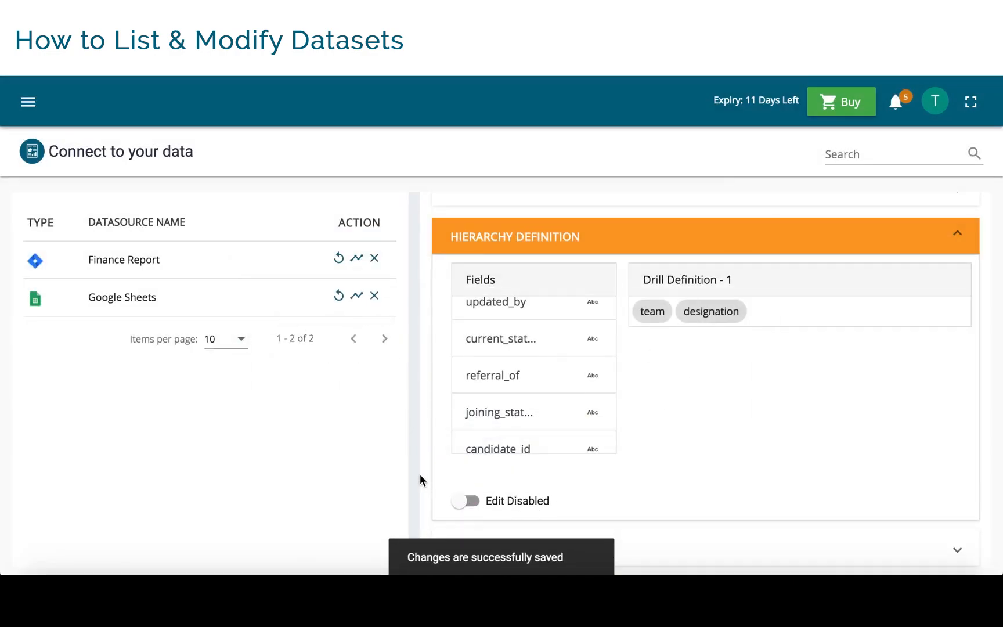
# - Examine the data restriction settings that map dimensions to user properties
pyautogui.scroll(-1, 421, 479)
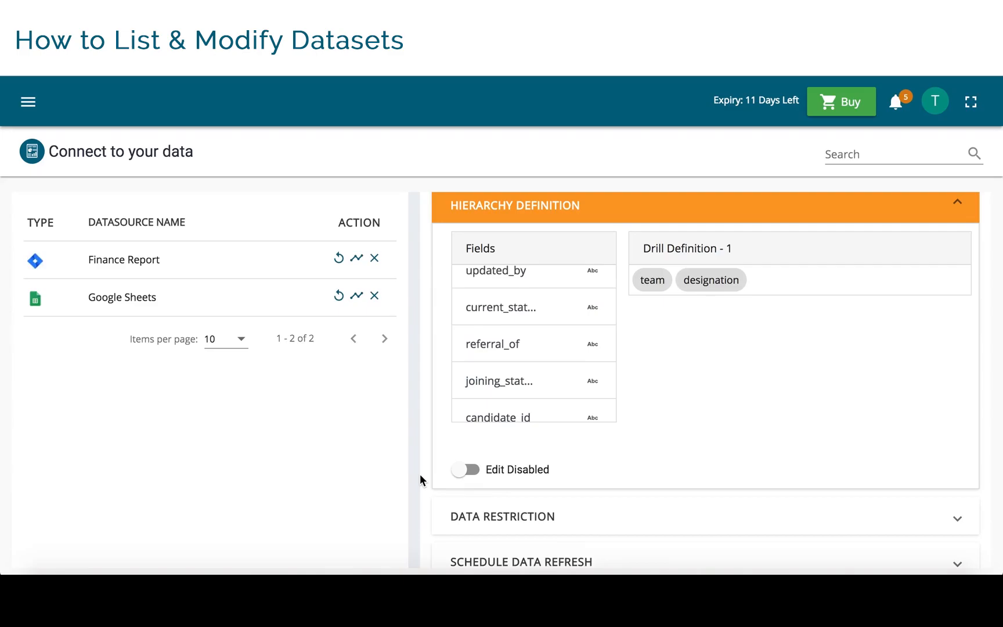
pyautogui.scroll(-1, 421, 473)
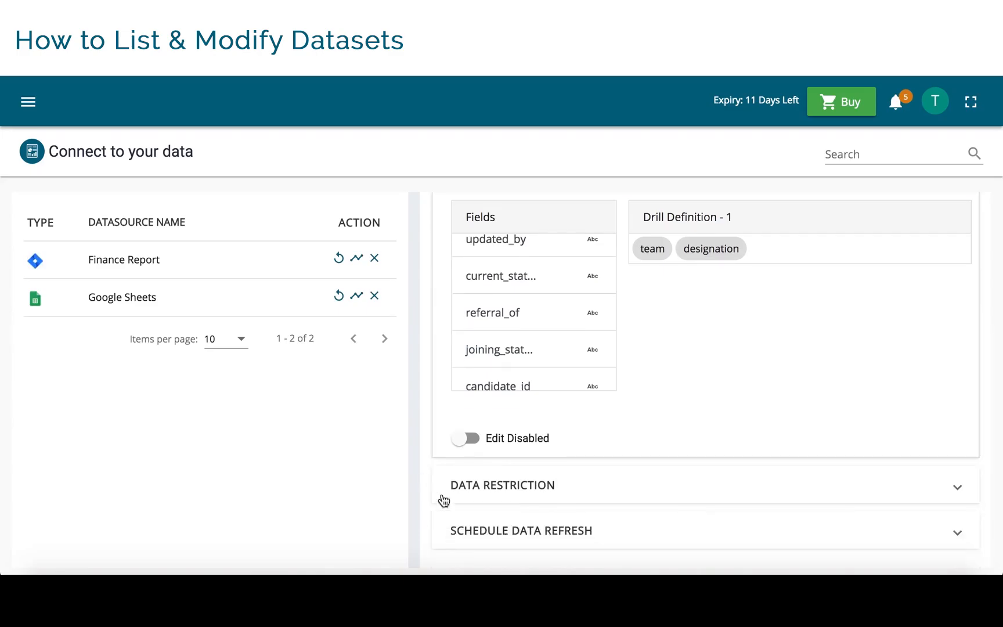
pyautogui.click(506, 495)
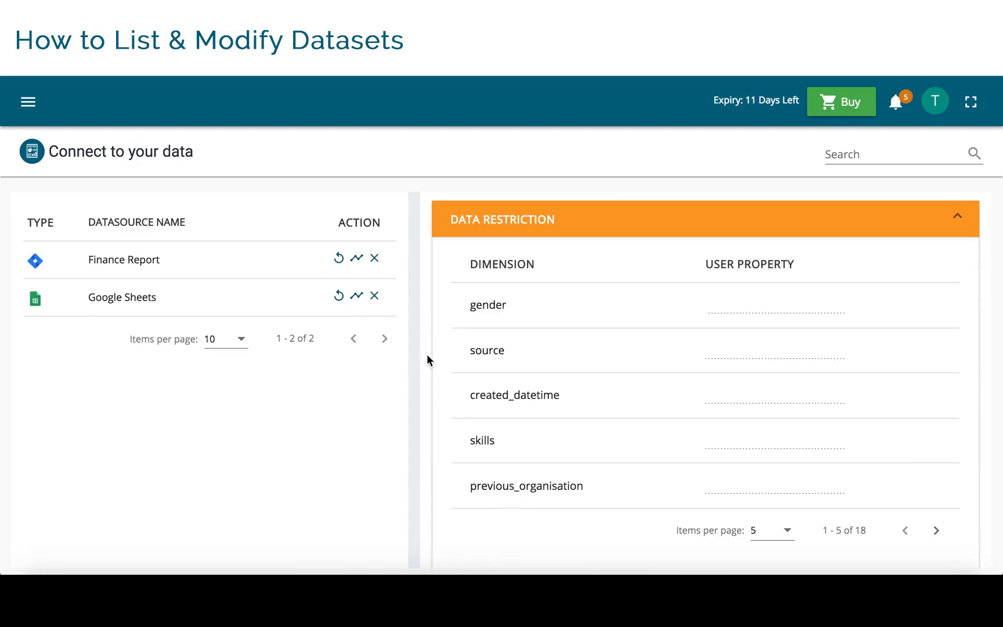
pyautogui.scroll(-3, 427, 356)
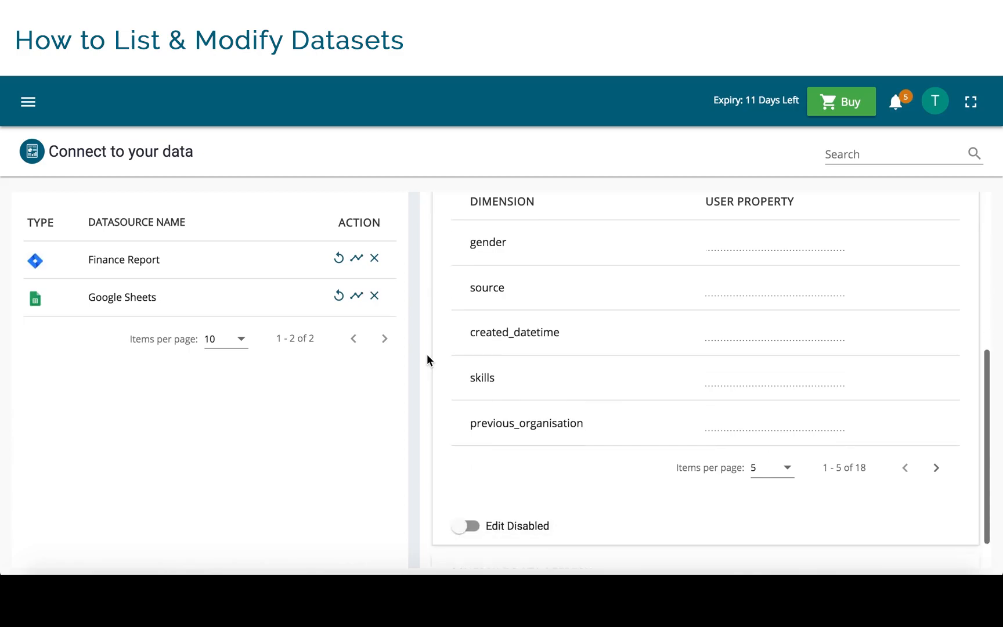
# - Enable editing of the data refresh schedule, review the weekly, monthly and yearly options, and select the daily schedule
pyautogui.click(524, 531)
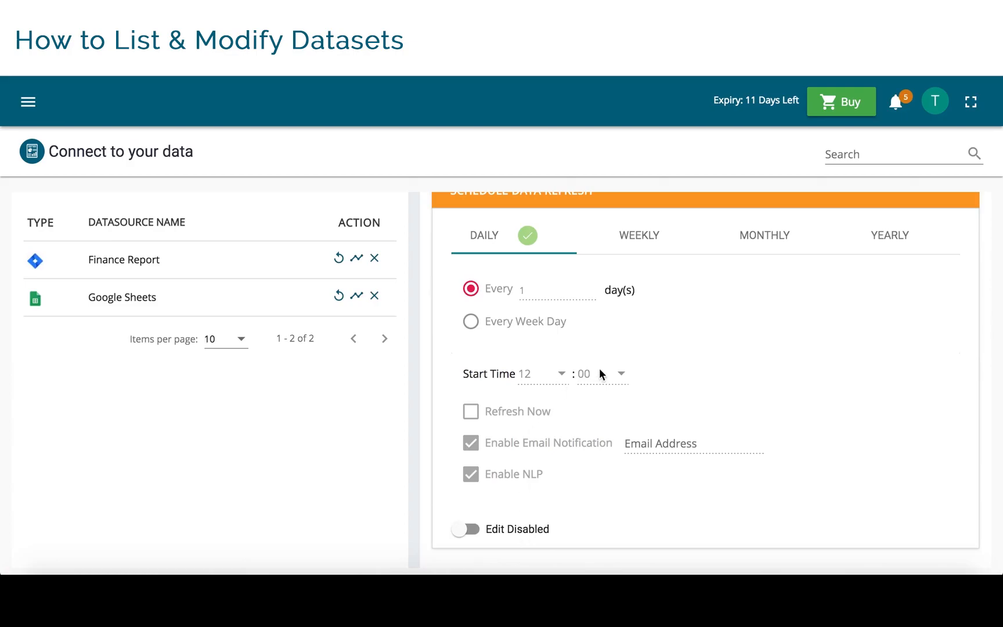
pyautogui.click(524, 245)
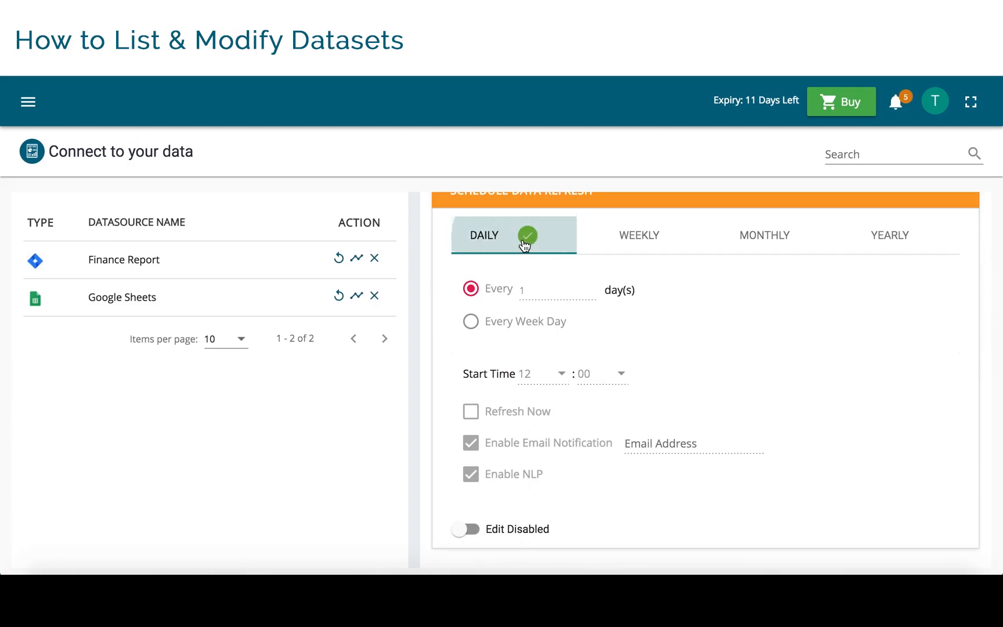
pyautogui.click(474, 531)
pyautogui.click(679, 247)
pyautogui.click(743, 247)
pyautogui.click(883, 241)
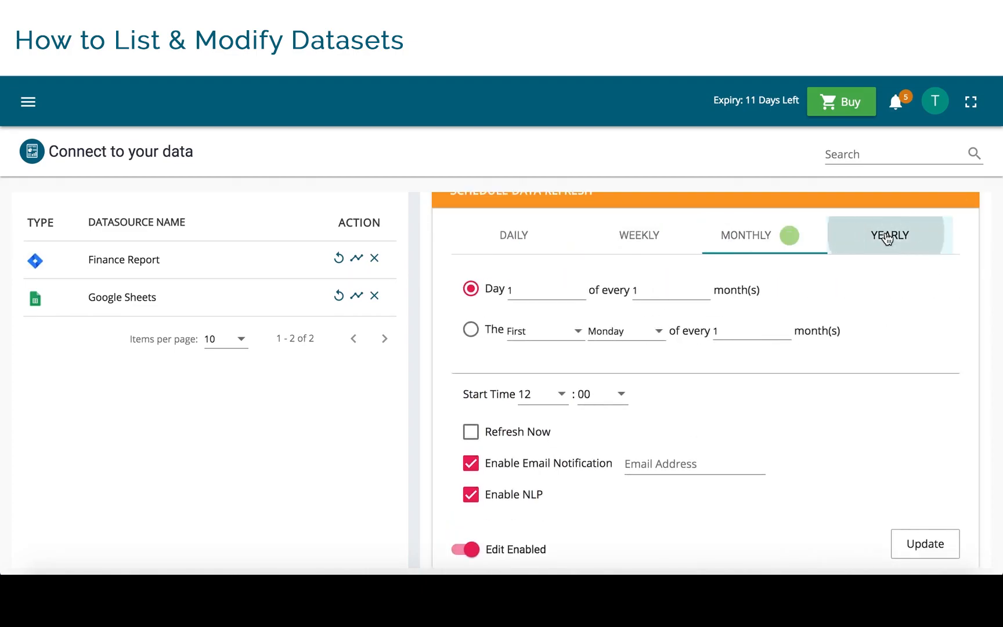
pyautogui.click(521, 240)
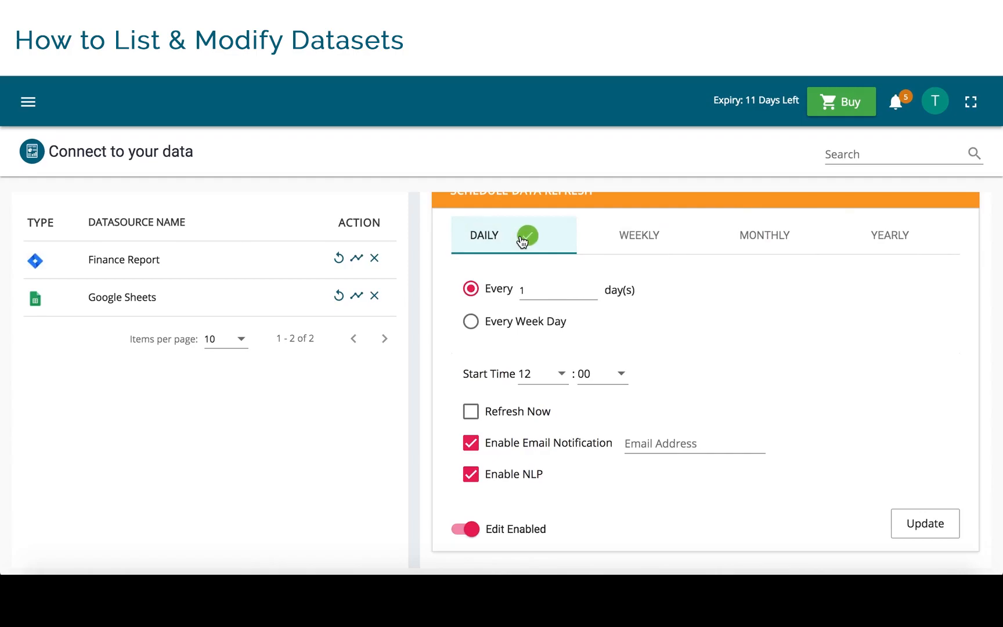
# - Turn on Refresh Now for the daily schedule with email notification and NLP enabled, and save the update
pyautogui.click(471, 413)
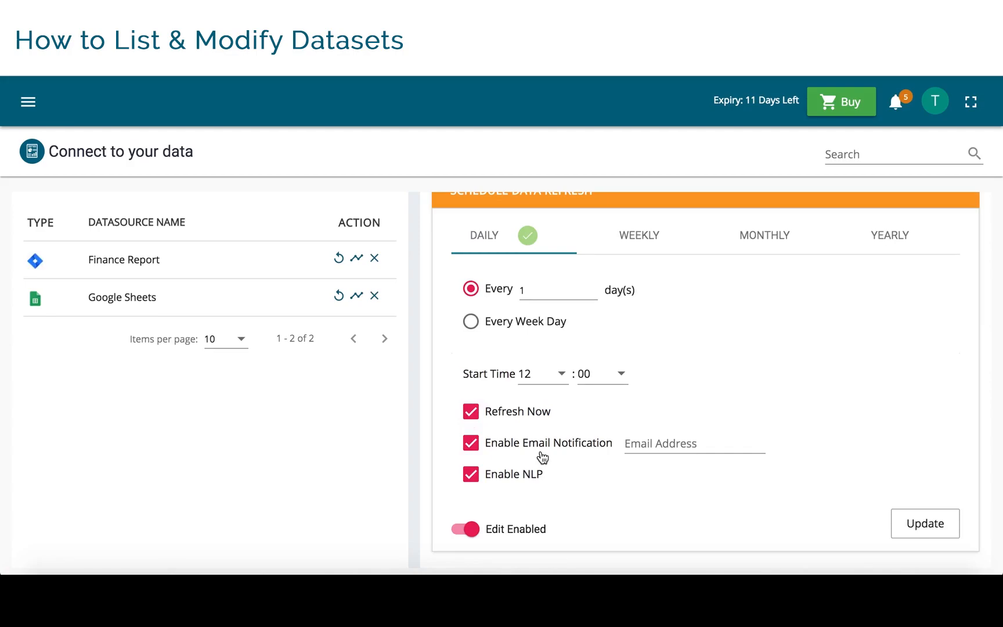
pyautogui.click(666, 443)
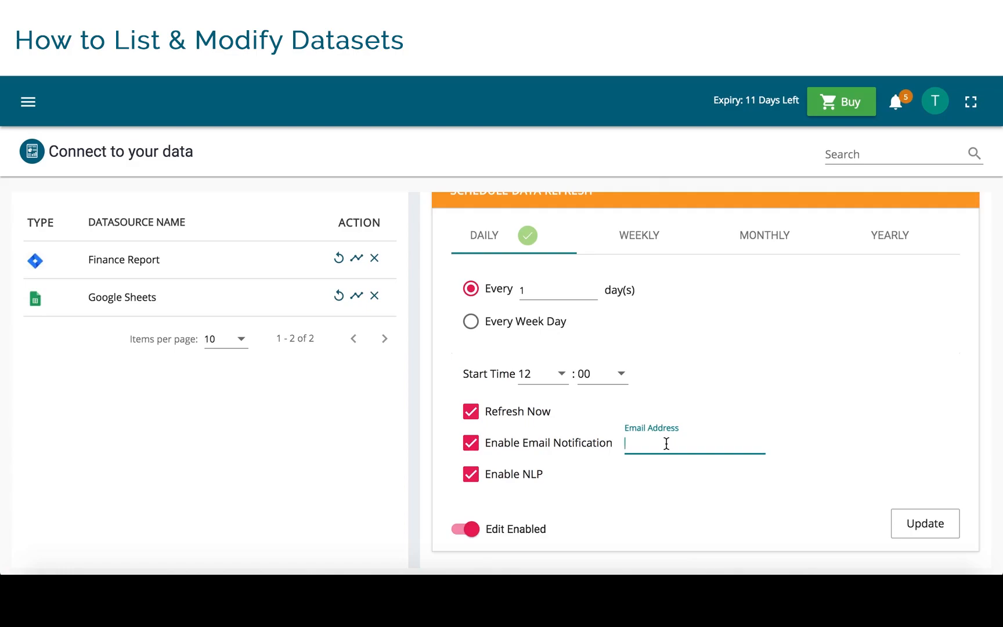
pyautogui.click(505, 485)
pyautogui.click(503, 487)
pyautogui.click(470, 474)
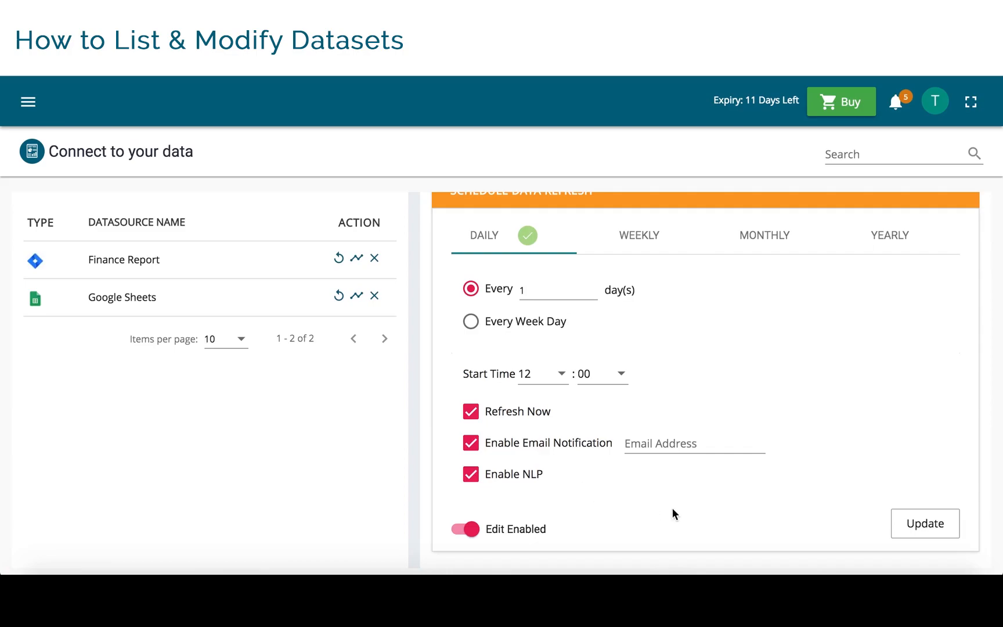
pyautogui.click(917, 540)
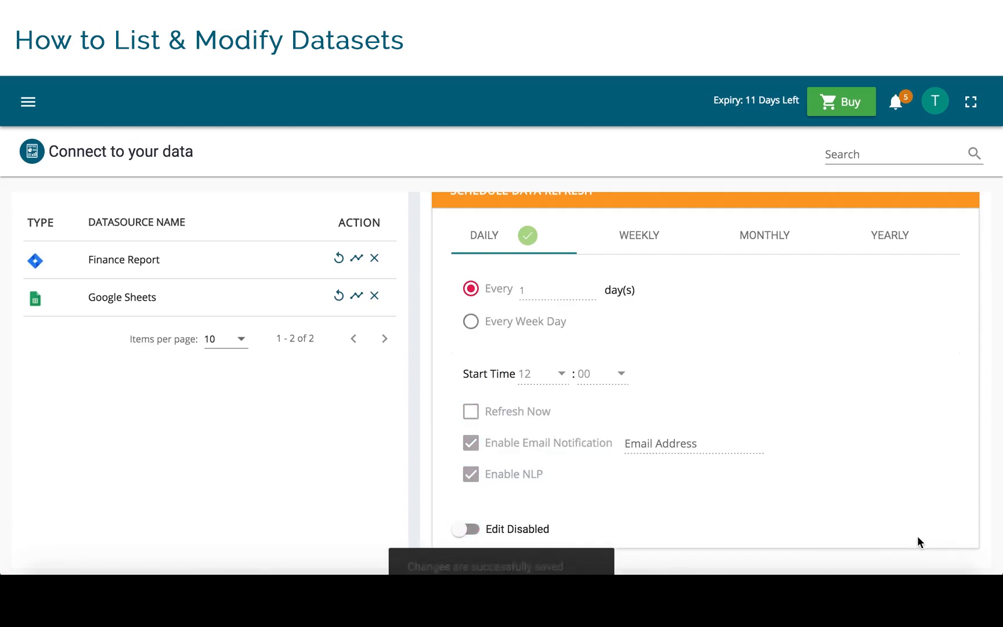